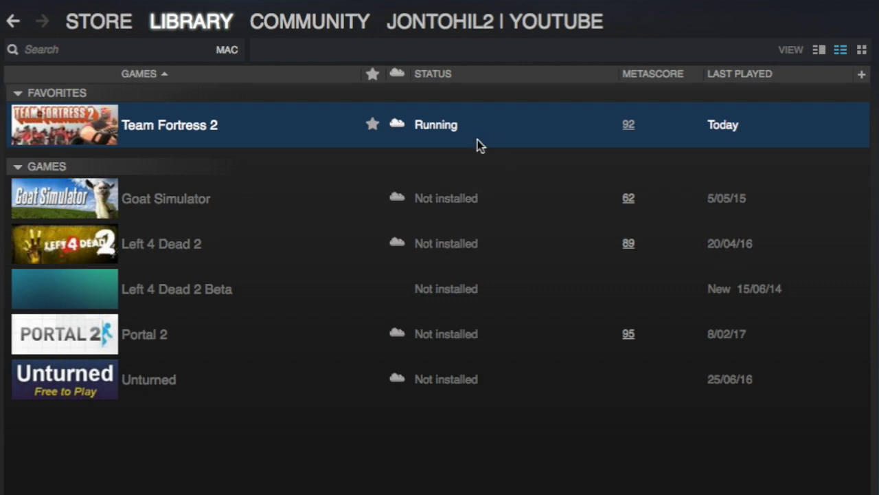
Save Team Fortress 2 launch options forcing vendor ID 0x10DE and device ID 0x1180.
{"action": "right_click", "coordinate": [508, 136]}
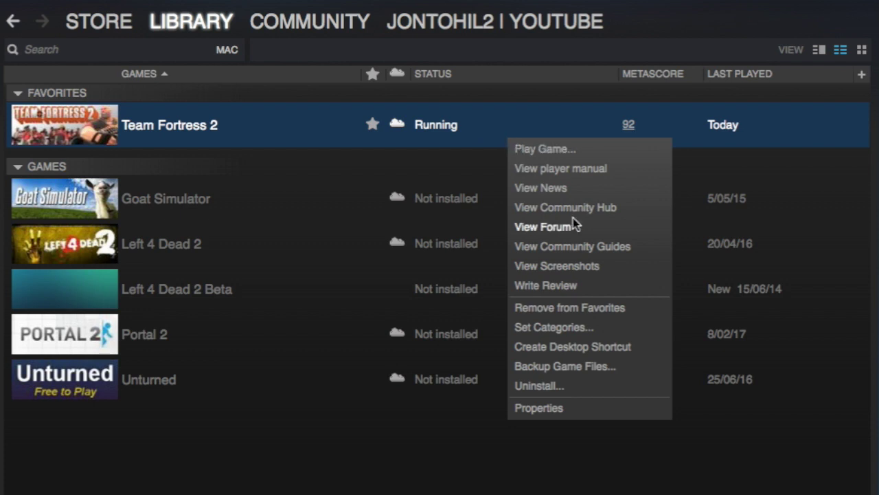
{"action": "left_click", "coordinate": [581, 407]}
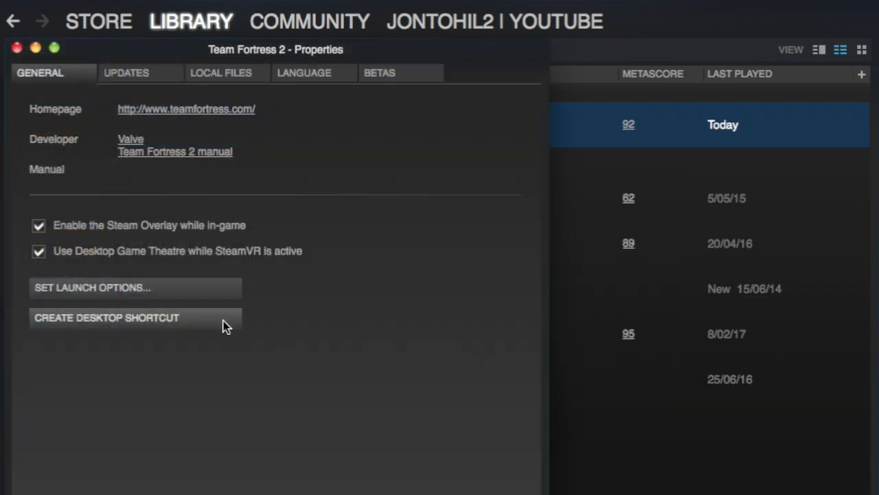
{"action": "left_click", "coordinate": [214, 285]}
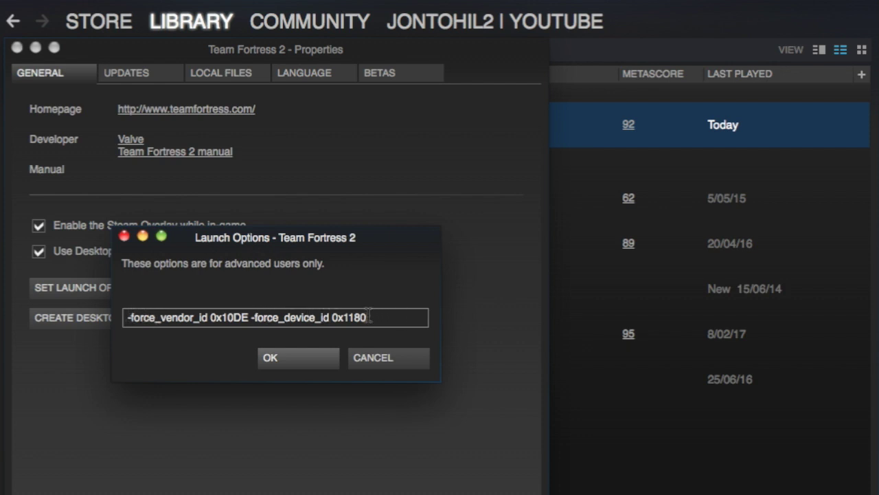
{"action": "left_click", "coordinate": [313, 356]}
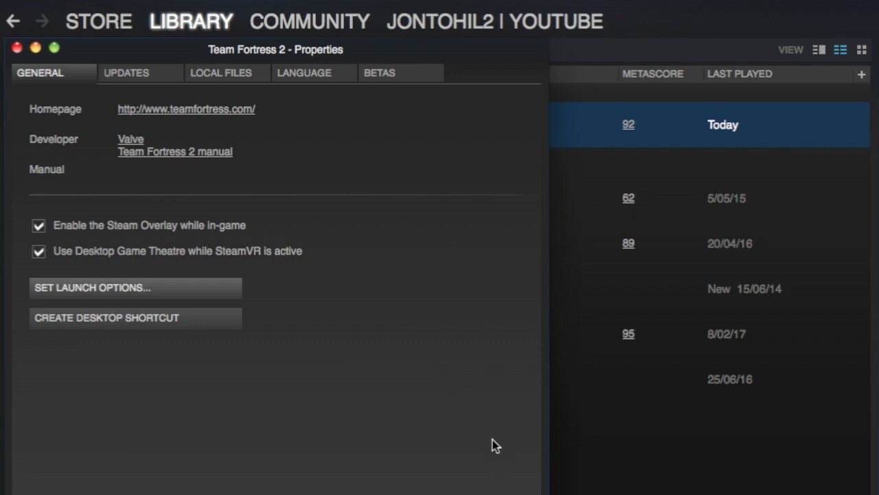
{"action": "key", "text": "Escape"}
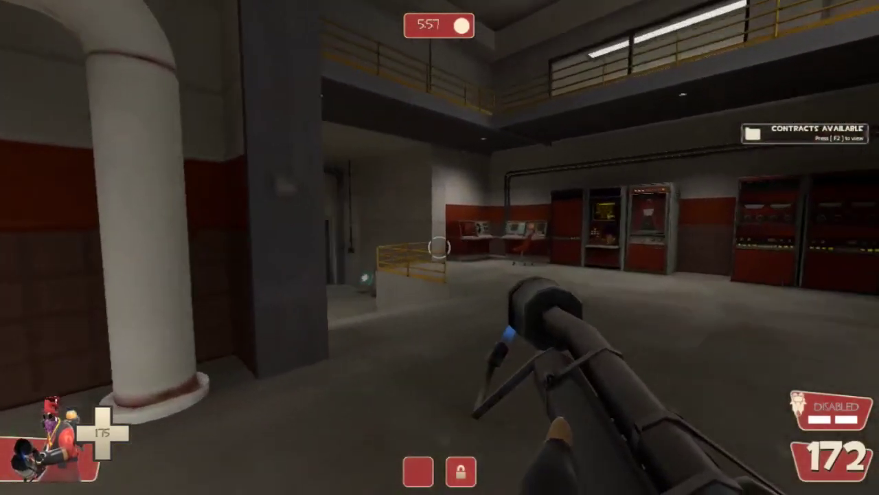
Fire flames down the corridor, then switch weapons and perform the Pyro taunt.
{"action": "left_click_drag", "start_coordinate": [440, 247], "coordinate": [440, 247]}
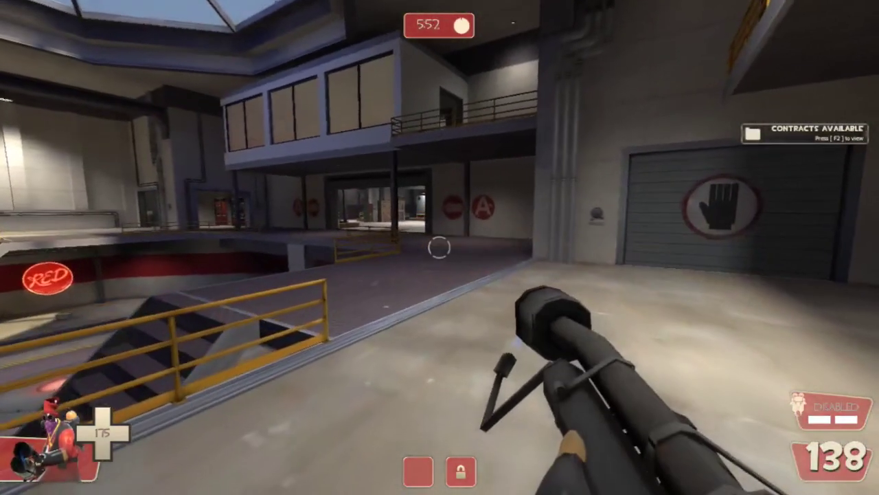
{"action": "key", "text": "3"}
{"action": "key", "text": "g"}
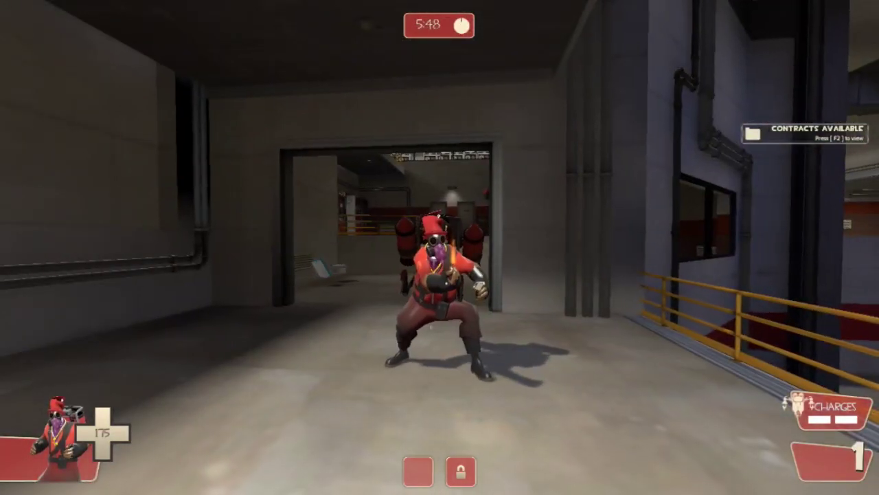
{"action": "left_click_drag", "start_coordinate": [440, 248], "coordinate": [440, 247]}
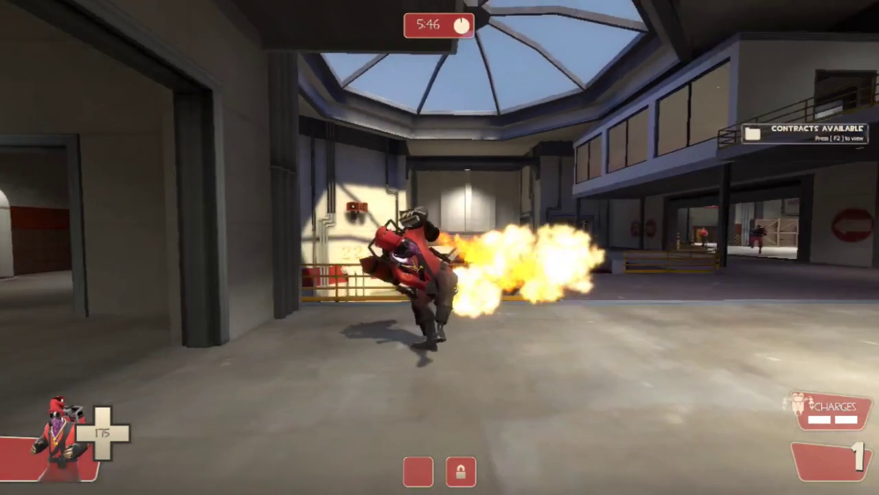
Advance into the larger room and fire the flamethrower at the enemy.
{"action": "key", "text": "w"}
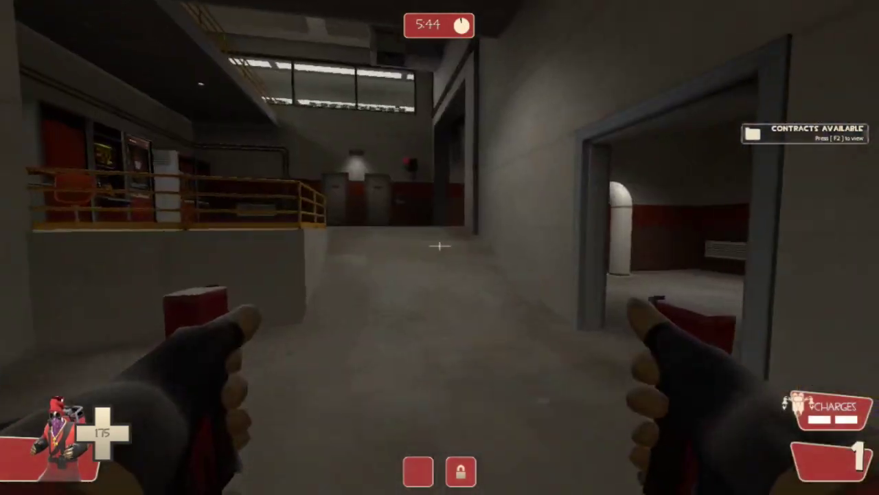
{"action": "key", "text": "w"}
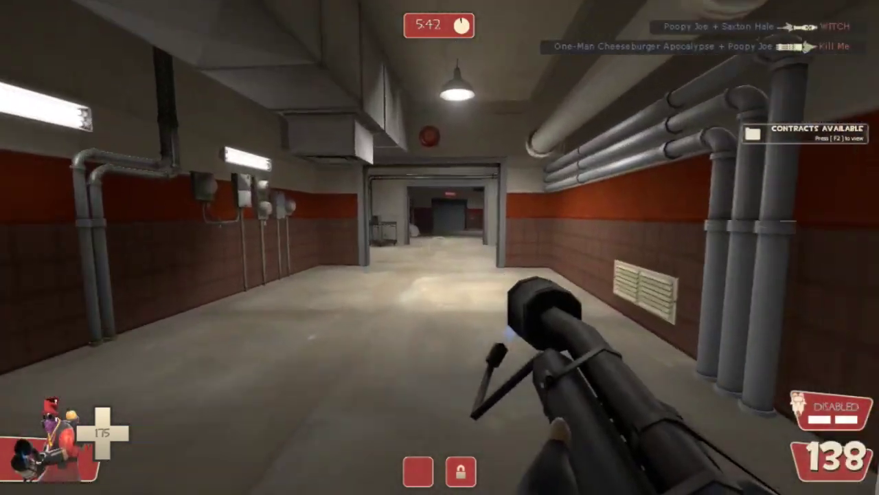
{"action": "left_click", "coordinate": [439, 246]}
{"action": "key", "text": "w"}
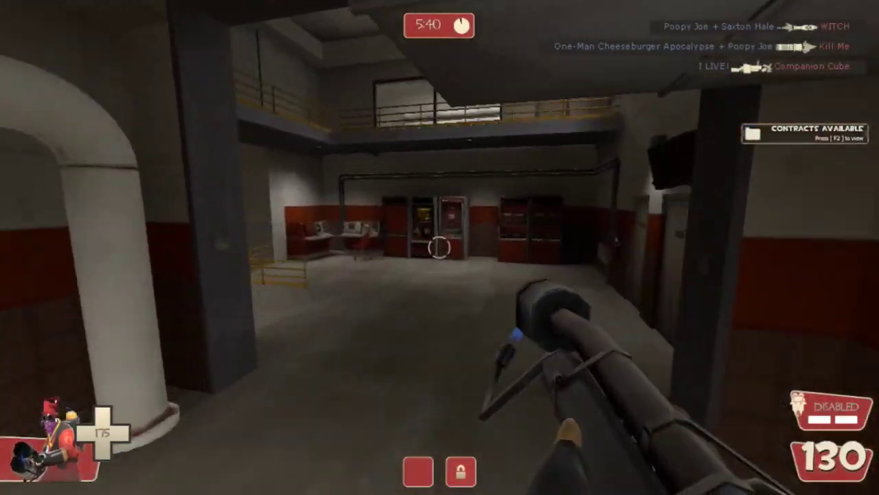
{"action": "key", "text": "w"}
{"action": "left_click", "coordinate": [440, 247]}
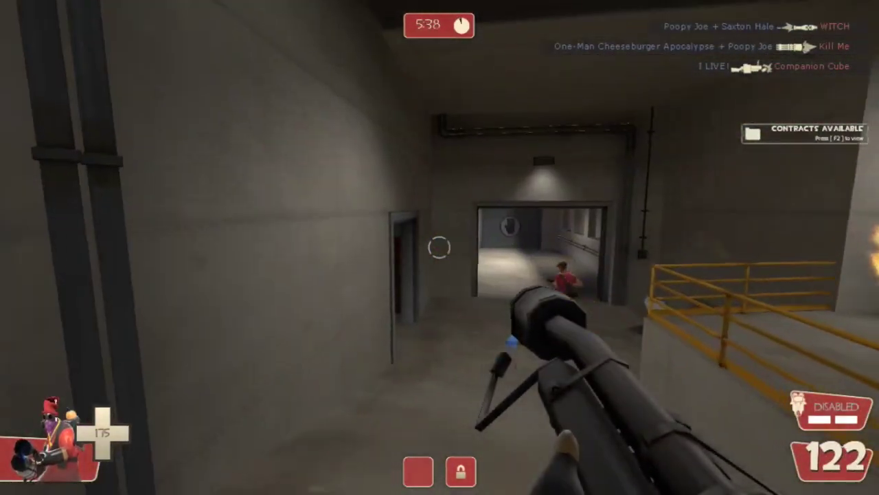
{"action": "key", "text": "w"}
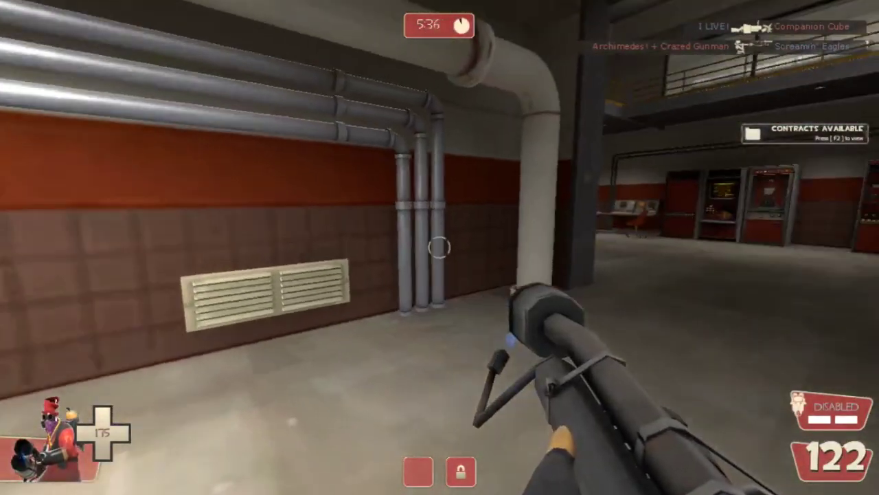